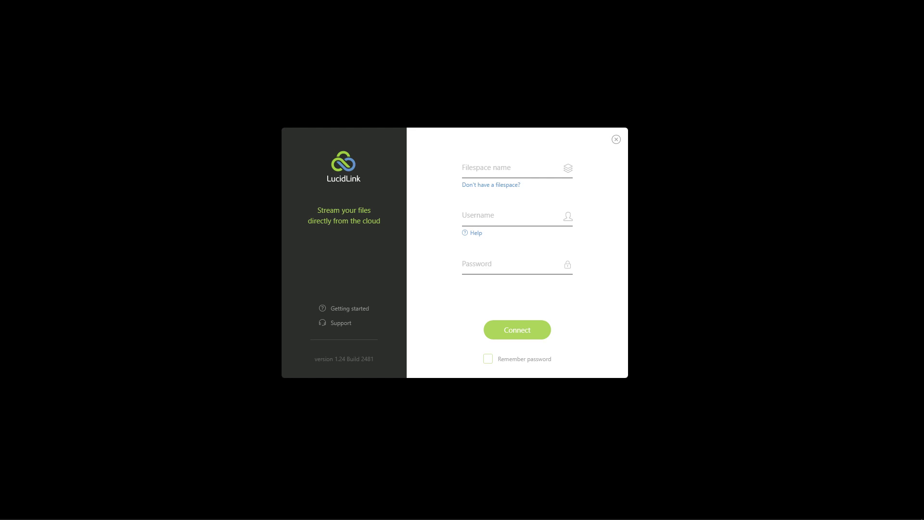
# - Connect to the s3data.werhun filespace as user root, entering the account password
pyautogui.click(511, 169)
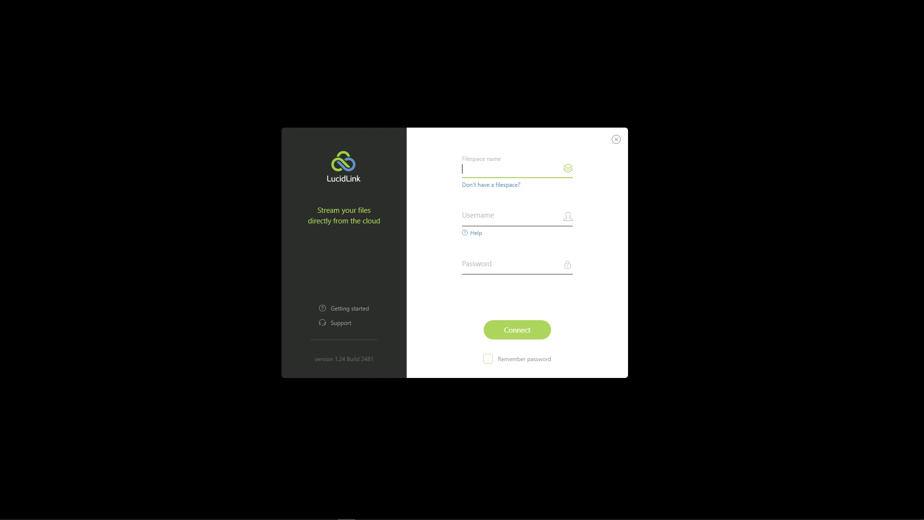
pyautogui.write('s3data.werhun')
pyautogui.press('Tab')
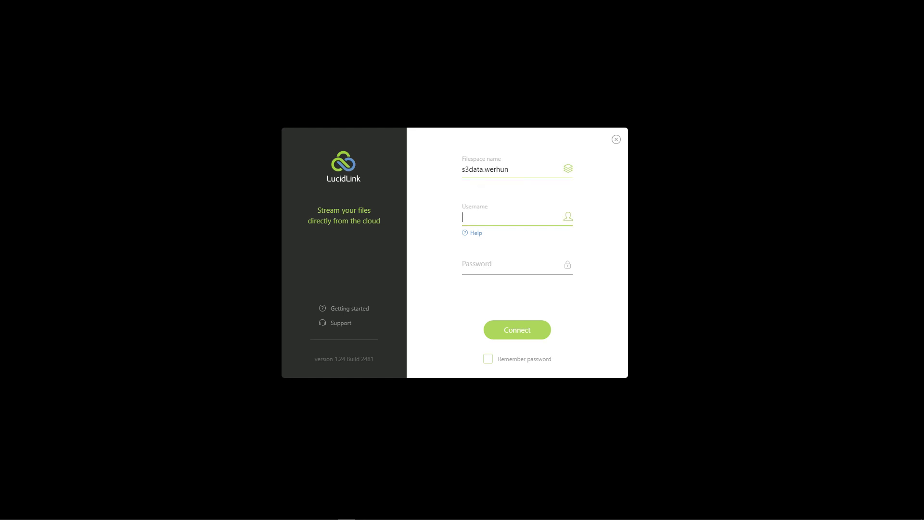
pyautogui.write('root')
pyautogui.press('Tab')
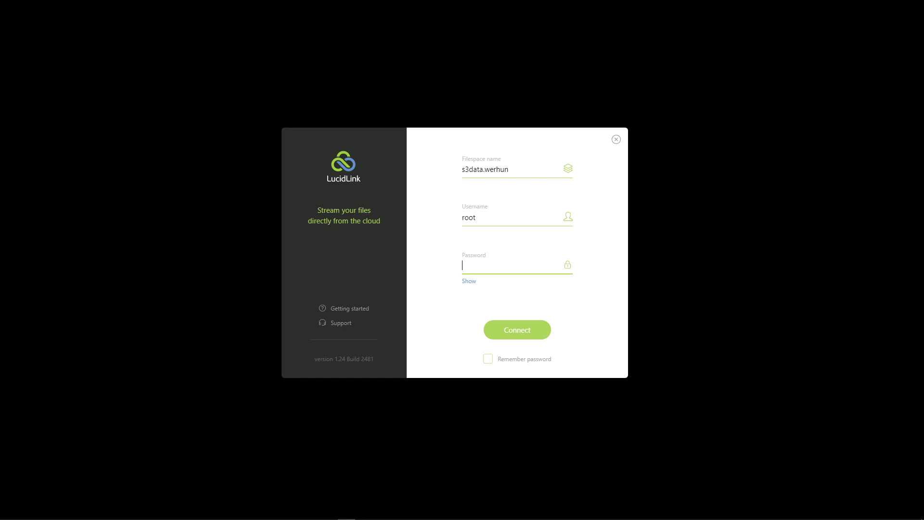
pyautogui.write('•••••••••••')
pyautogui.press('Return')
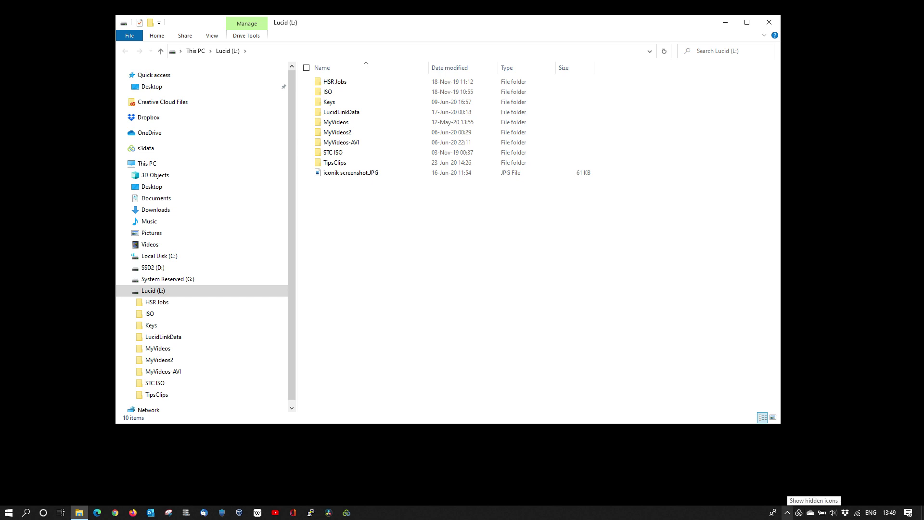
# - Open the LucidLink tray icon's options menu from the hidden icons
pyautogui.click(788, 512)
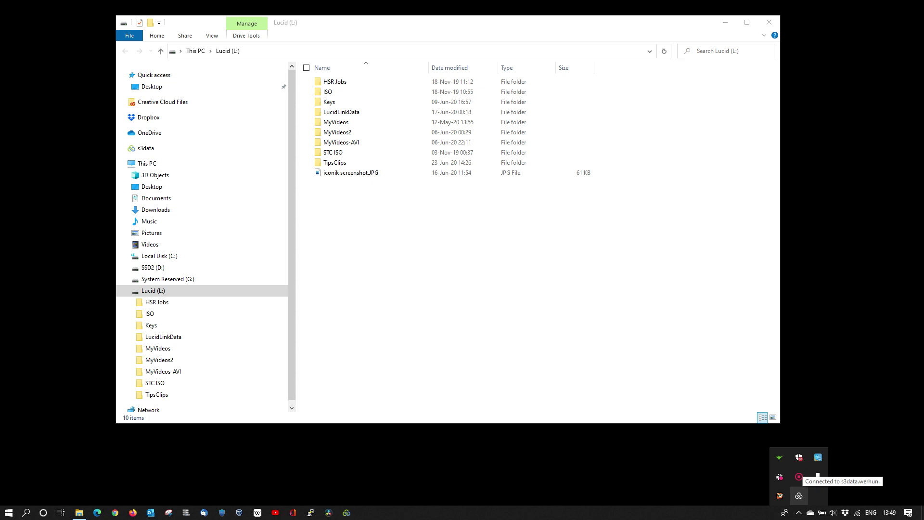
pyautogui.rightClick(799, 496)
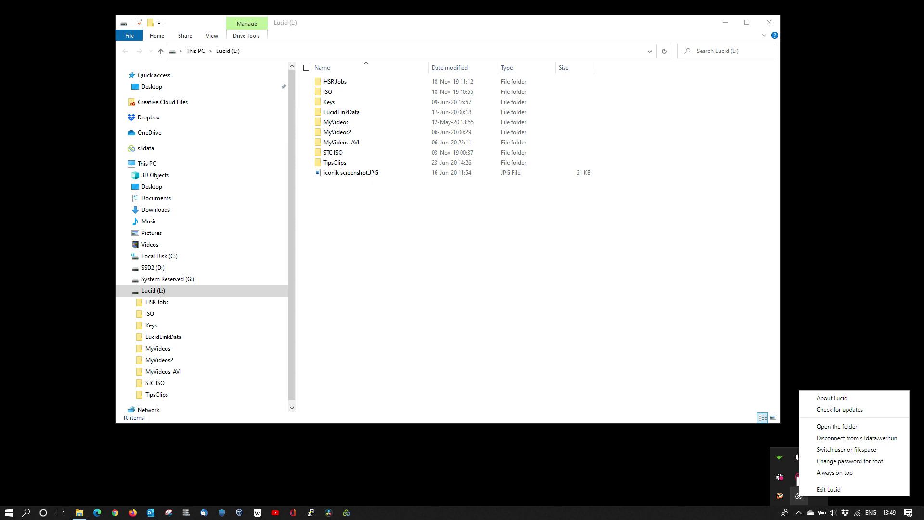
# - Open the LucidLink status panel's control panel section and focus the password field
pyautogui.click(799, 496)
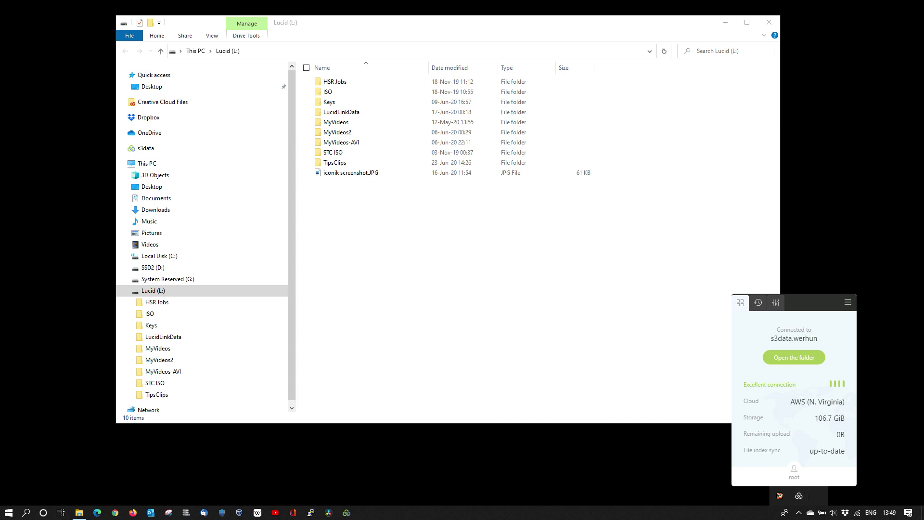
pyautogui.click(759, 303)
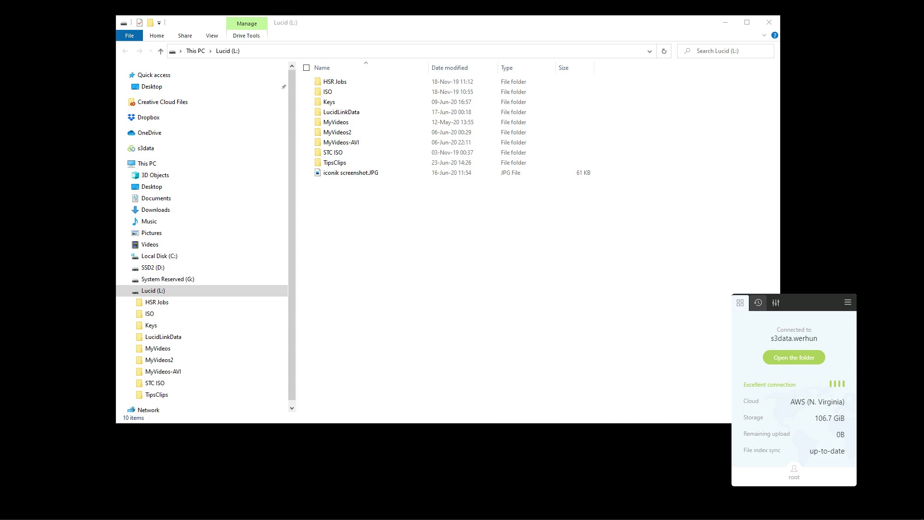
pyautogui.click(776, 303)
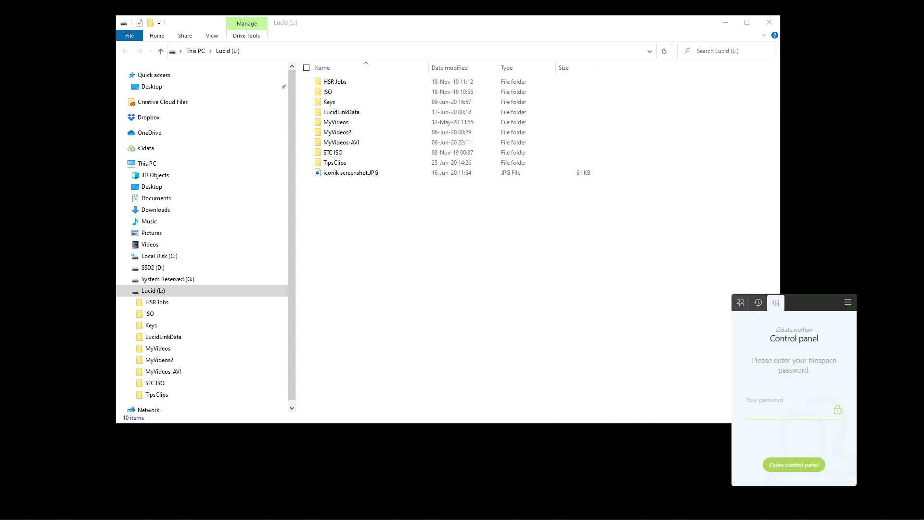
pyautogui.click(790, 411)
# - Log into the Control panel with the filespace password, then view Shares and local Settings
pyautogui.write('••••••••••')
pyautogui.press('Return')
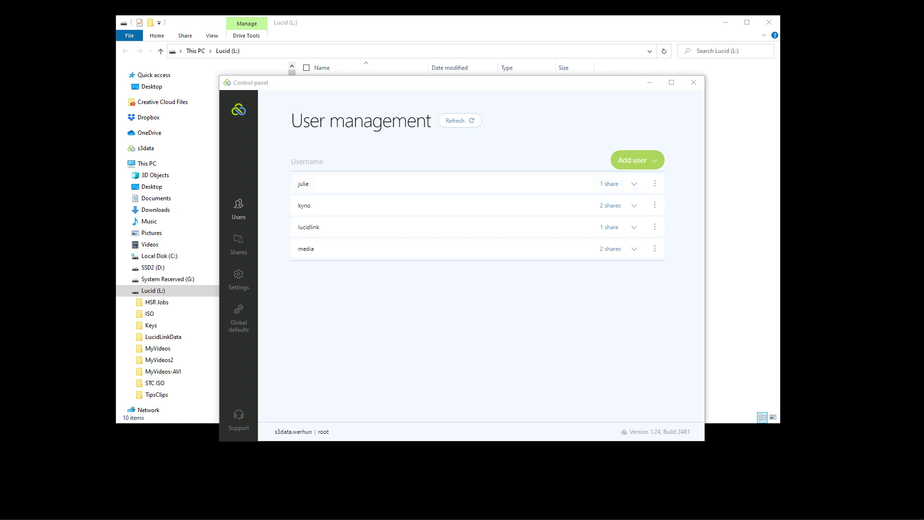
pyautogui.click(239, 245)
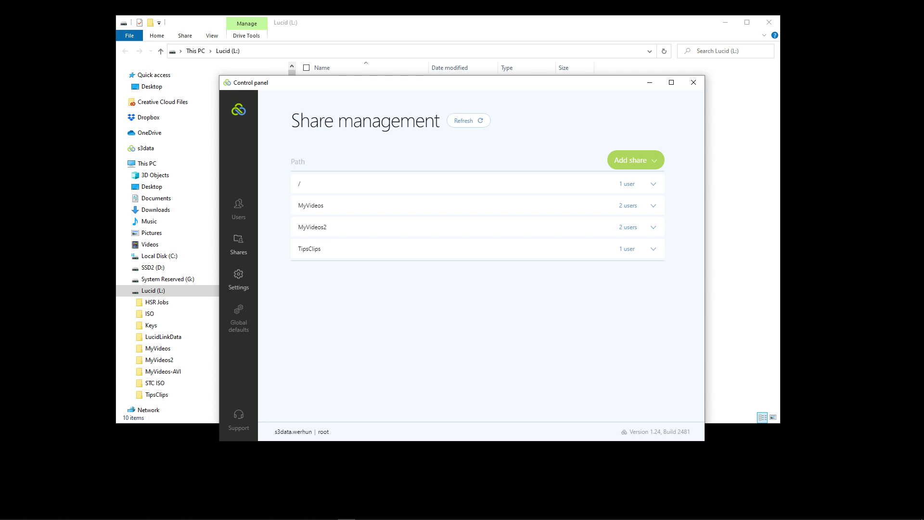
pyautogui.click(239, 280)
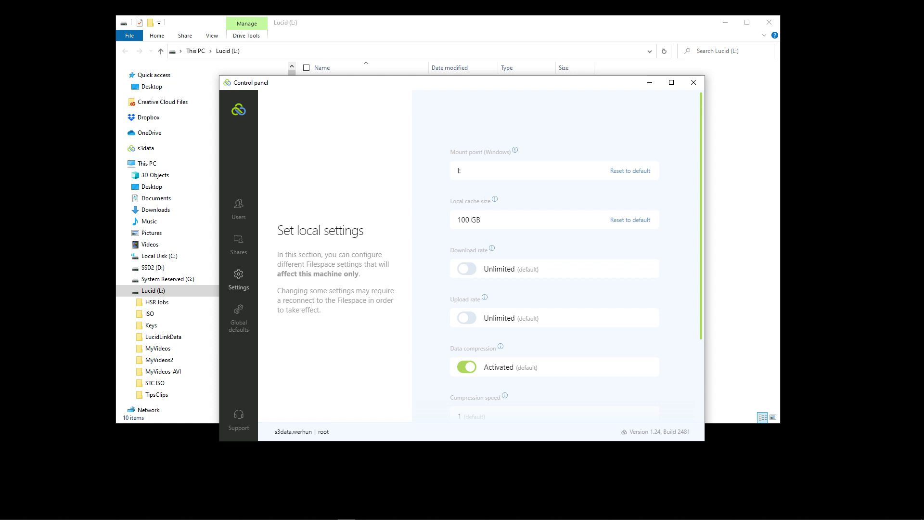
pyautogui.moveTo(278, 230); pyautogui.dragTo(365, 232)
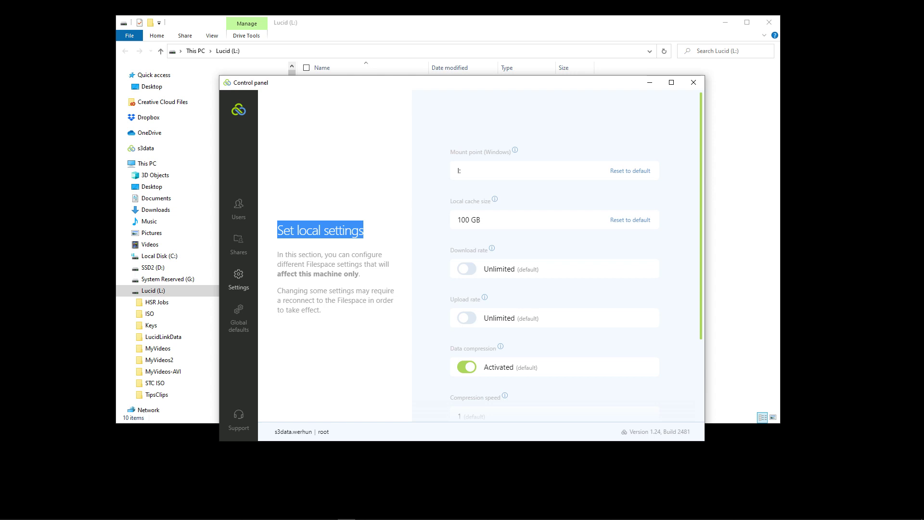
pyautogui.click(321, 230)
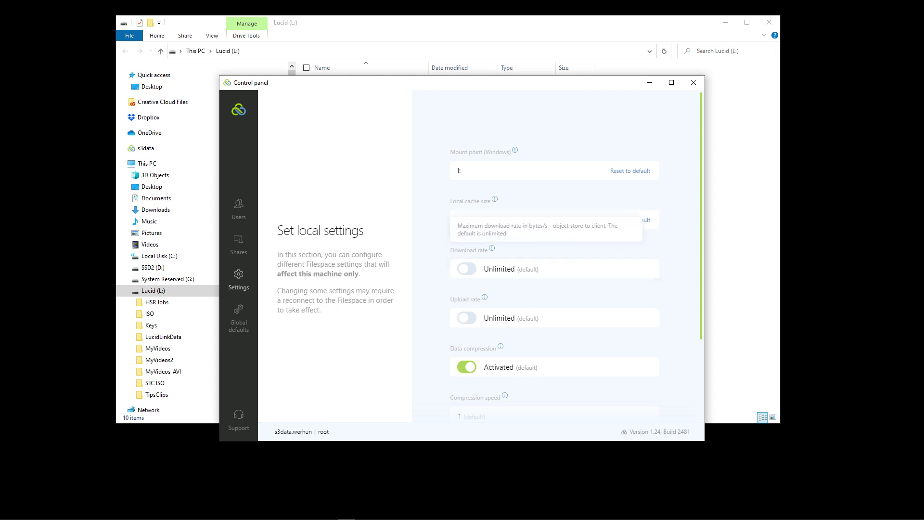
pyautogui.moveTo(485, 297)
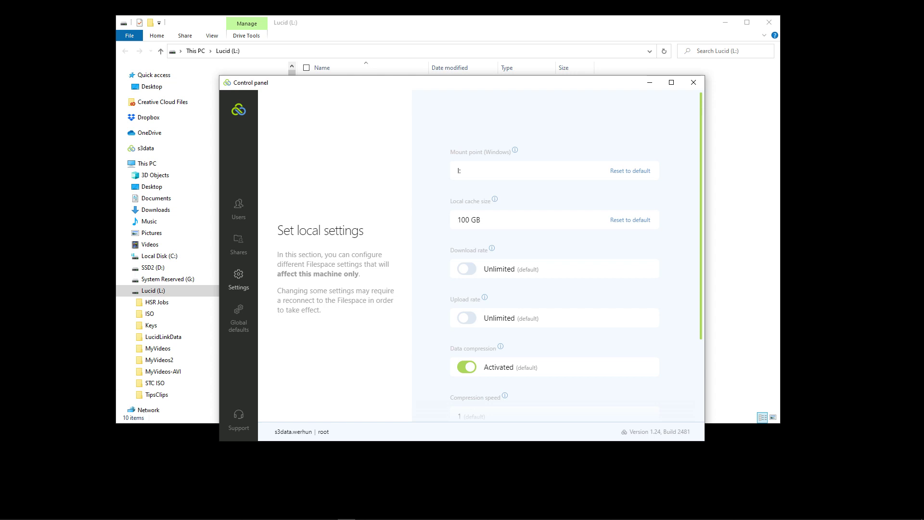
pyautogui.scroll(-2, 553, 289)
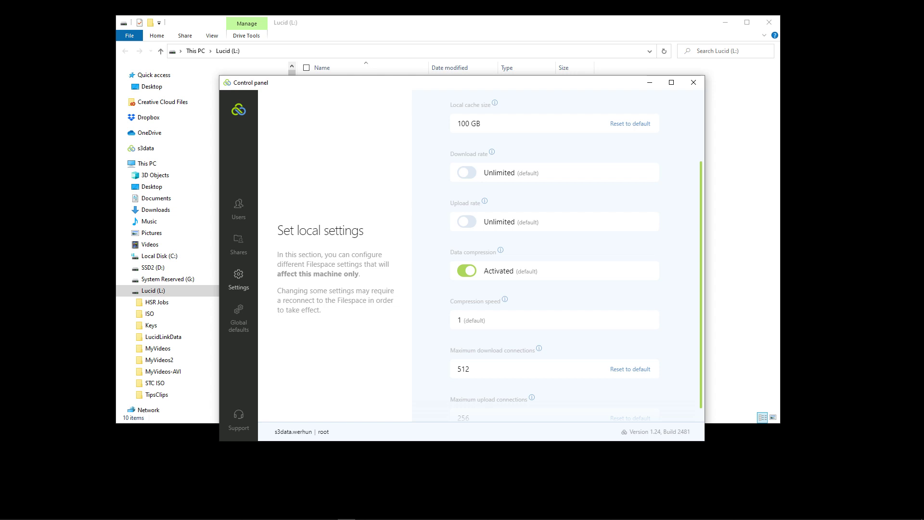
pyautogui.scroll(-2, 556, 255)
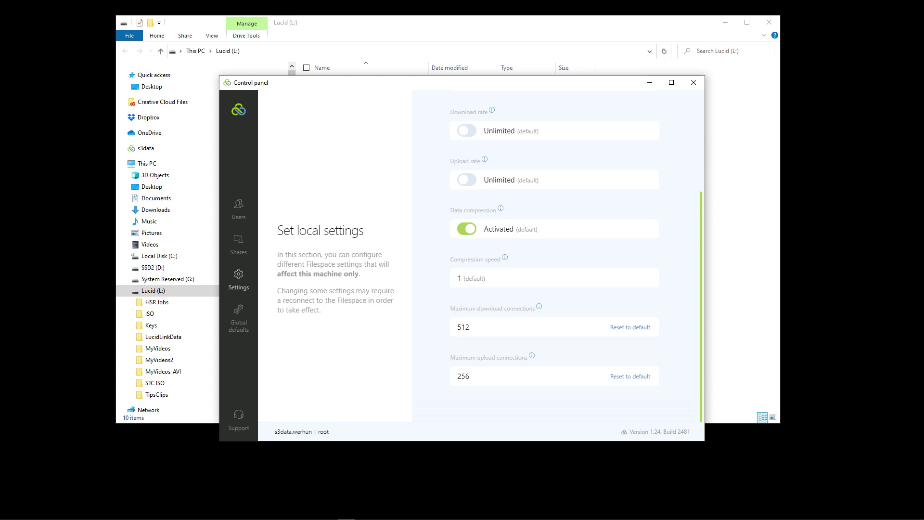
pyautogui.scroll(3, 554, 255)
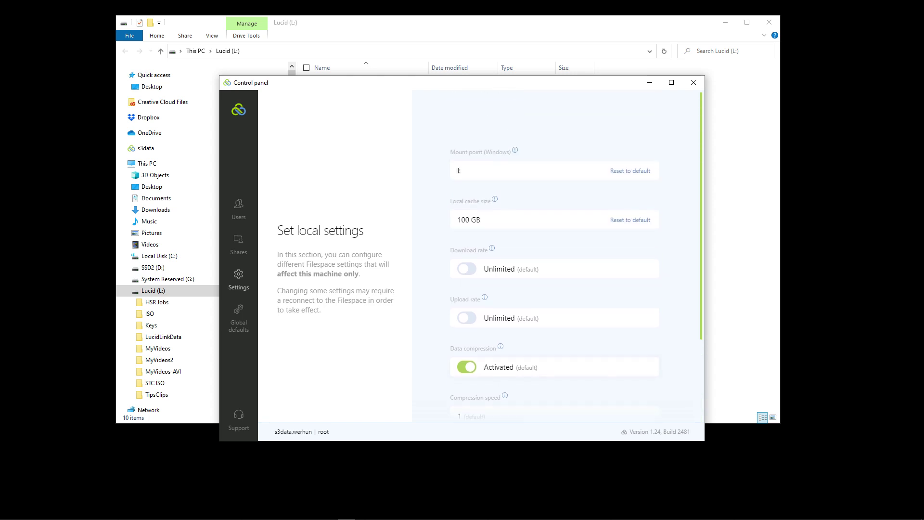
pyautogui.scroll(-1, 554, 255)
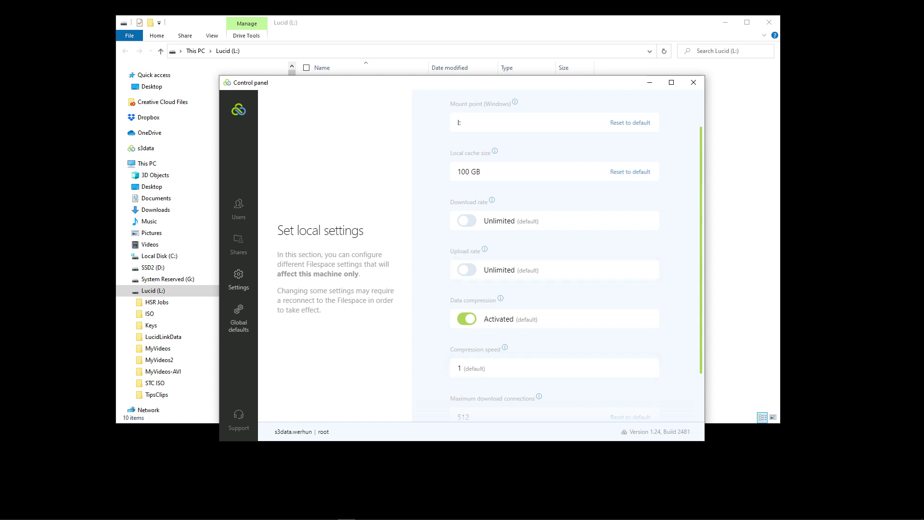
pyautogui.click(239, 323)
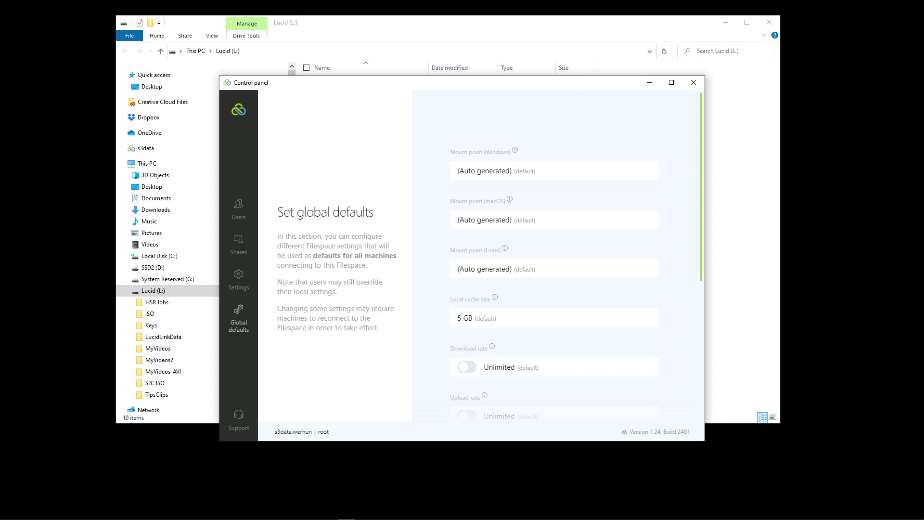
pyautogui.scroll(-3, 559, 255)
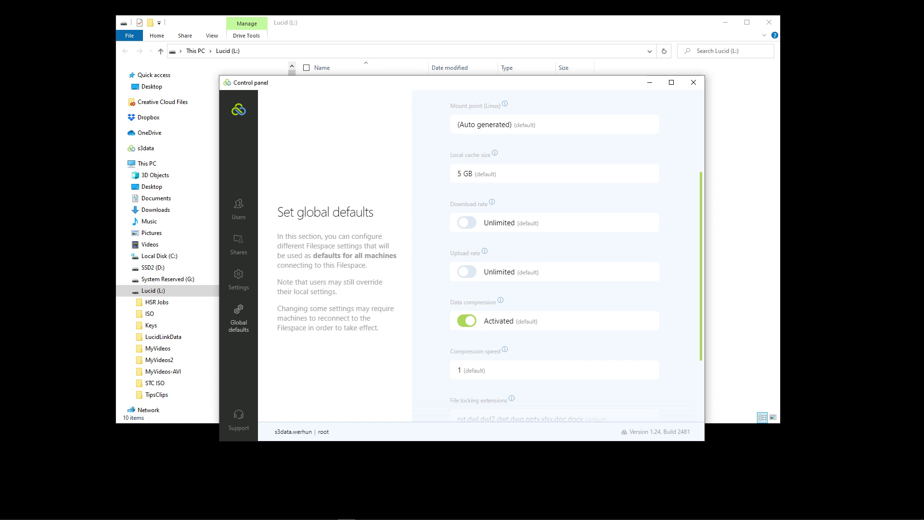
pyautogui.scroll(-3, 553, 260)
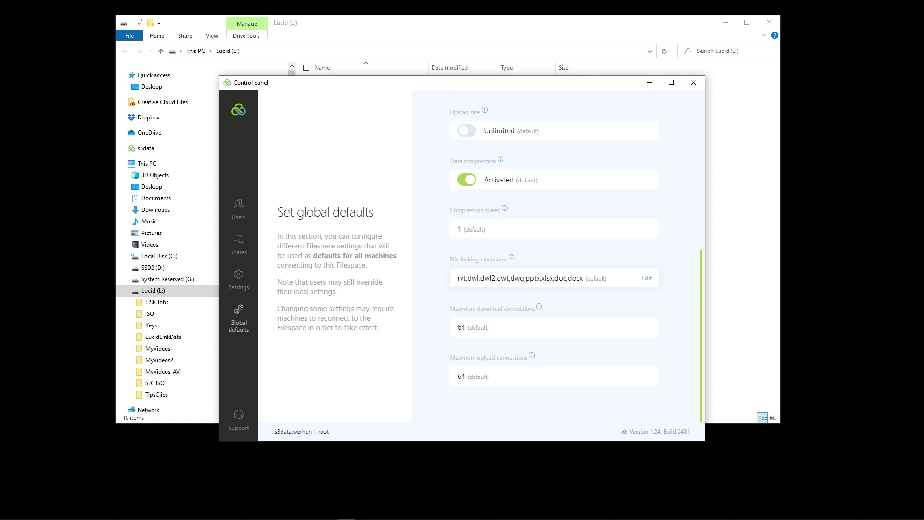
pyautogui.click(239, 279)
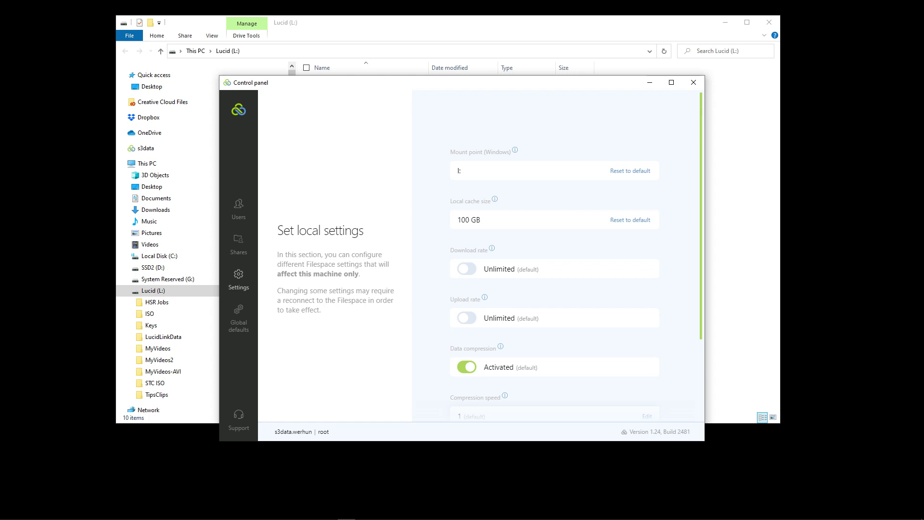
# - Scroll through the local settings, then close the Control panel window
pyautogui.scroll(-3, 554, 255)
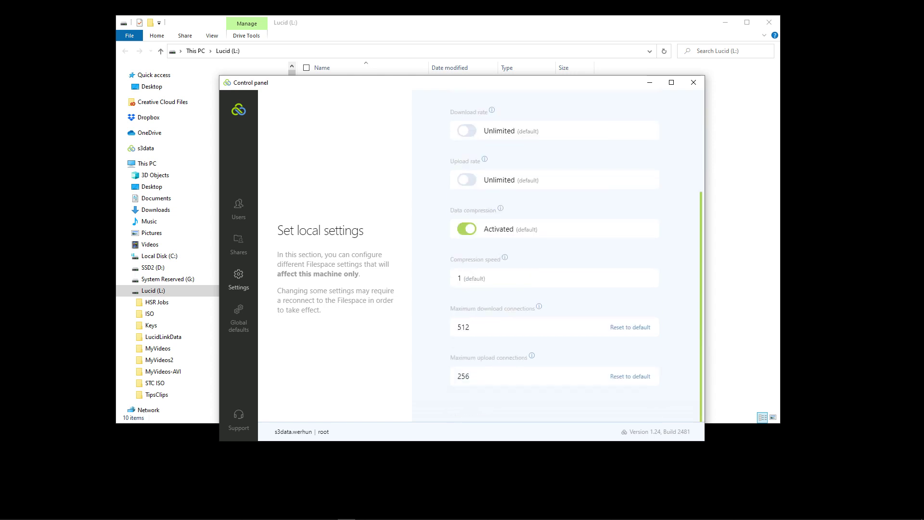
pyautogui.scroll(3, 554, 255)
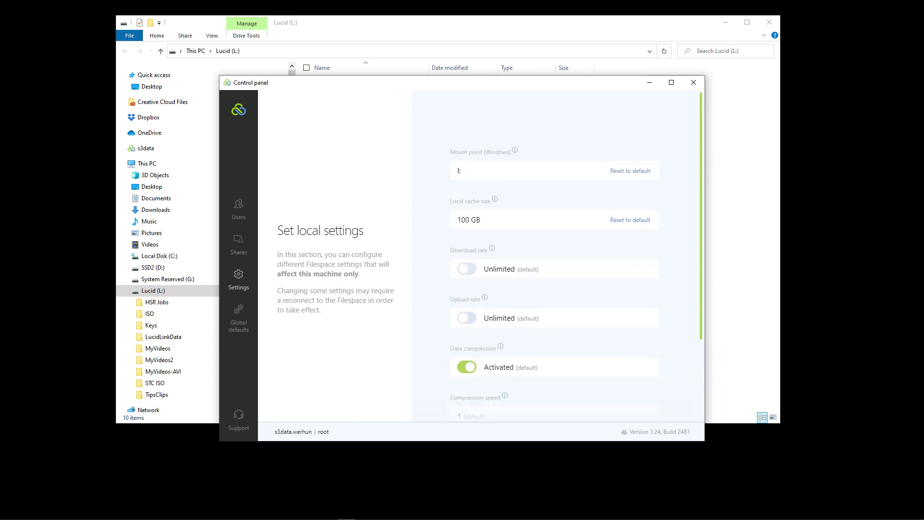
pyautogui.click(694, 83)
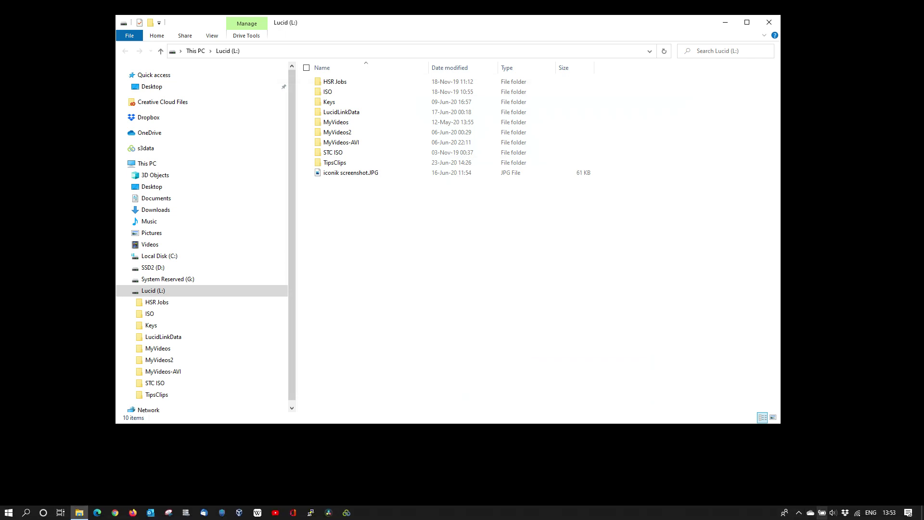
# - Disconnect from the s3data.werhun filespace via the Lucid tray menu and confirm
pyautogui.click(799, 513)
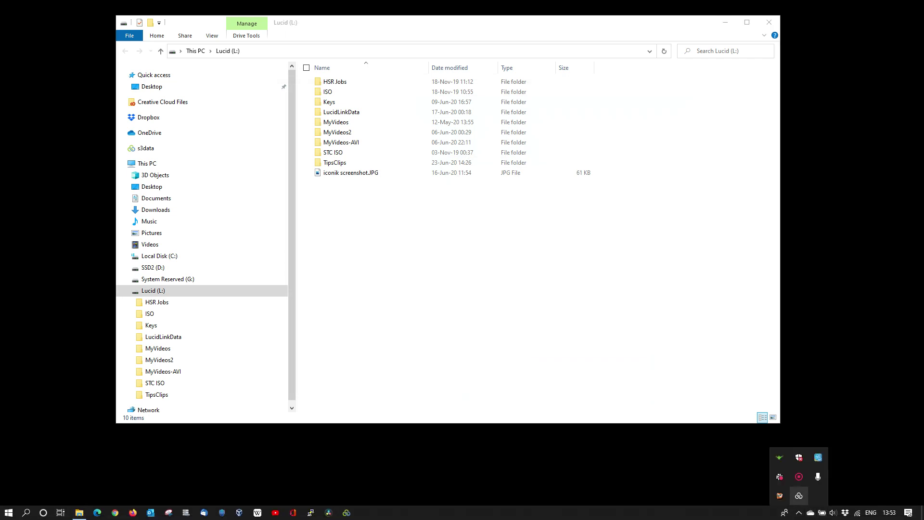
pyautogui.rightClick(799, 496)
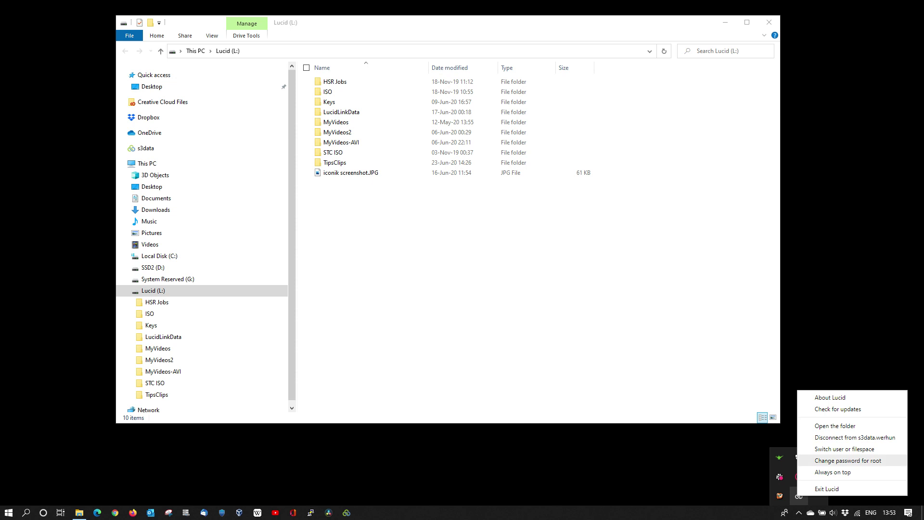
pyautogui.click(847, 437)
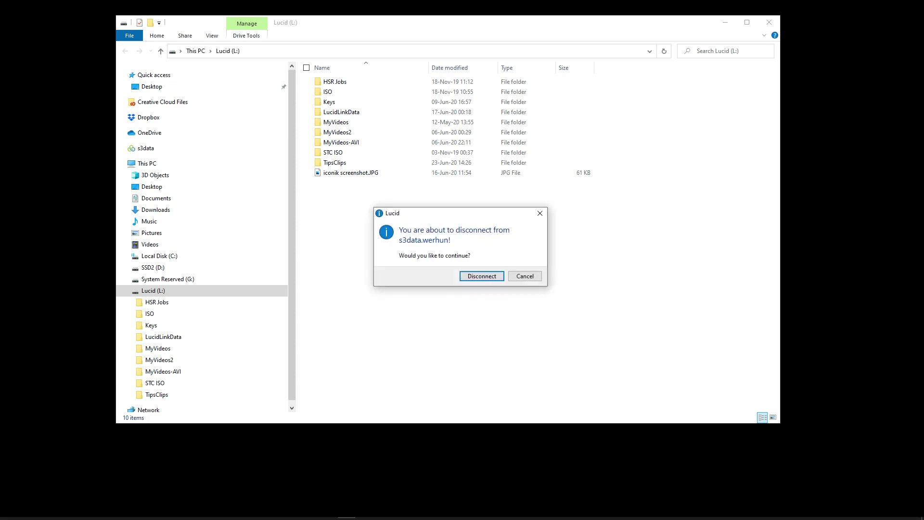
pyautogui.press('Return')
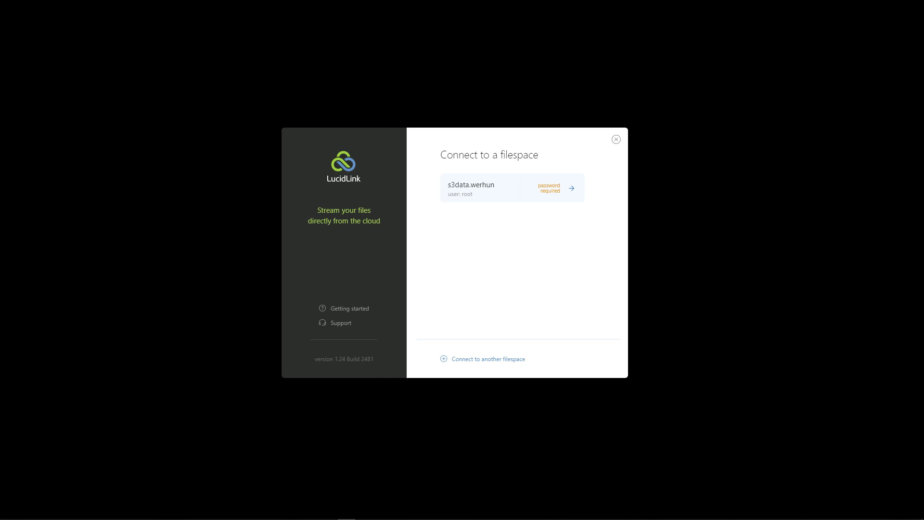
pyautogui.click(562, 191)
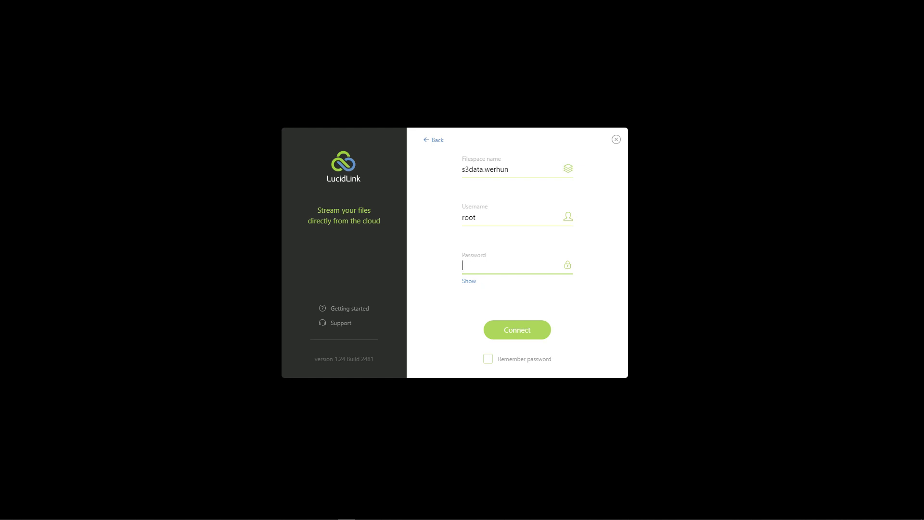
pyautogui.click(437, 140)
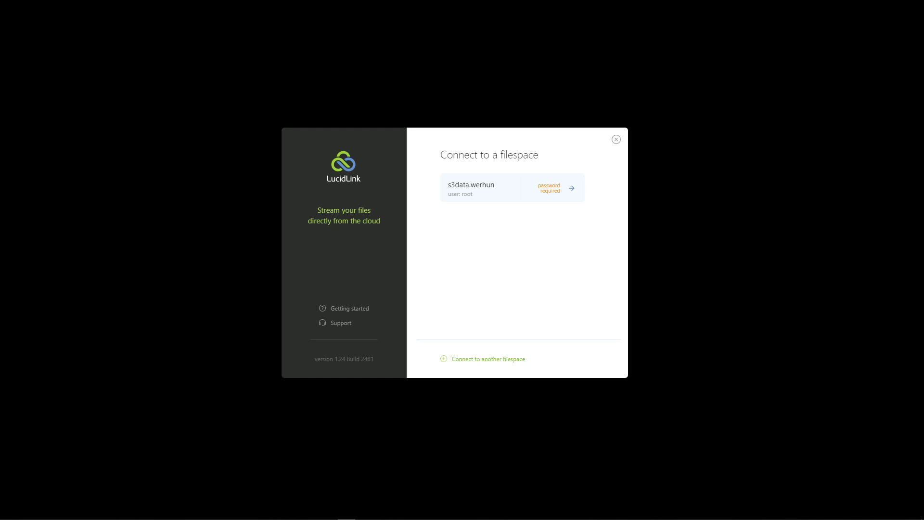
pyautogui.moveTo(573, 194)
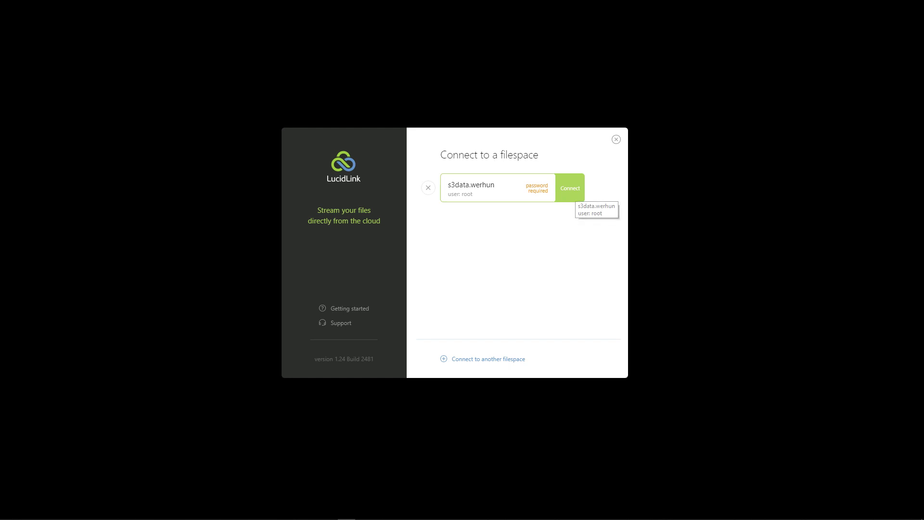
# - Reconnect to s3data.werhun as user media instead of root, entering the account password
pyautogui.click(570, 190)
pyautogui.hotkey('shift', 'Tab')
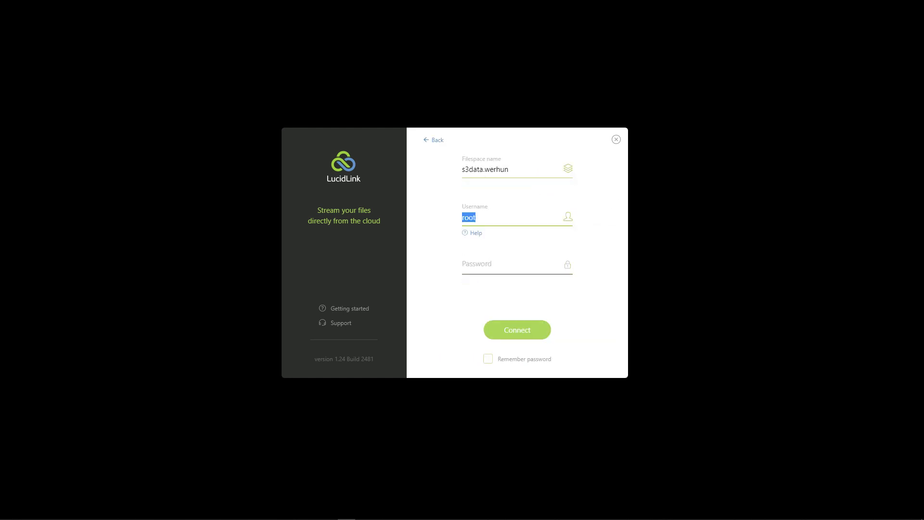
pyautogui.write('media')
pyautogui.press('Tab')
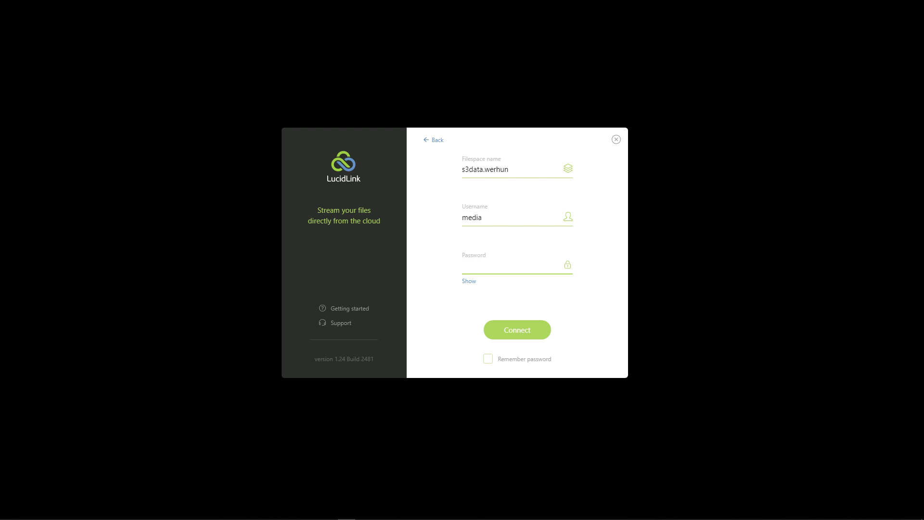
pyautogui.write('***********')
pyautogui.press('Return')
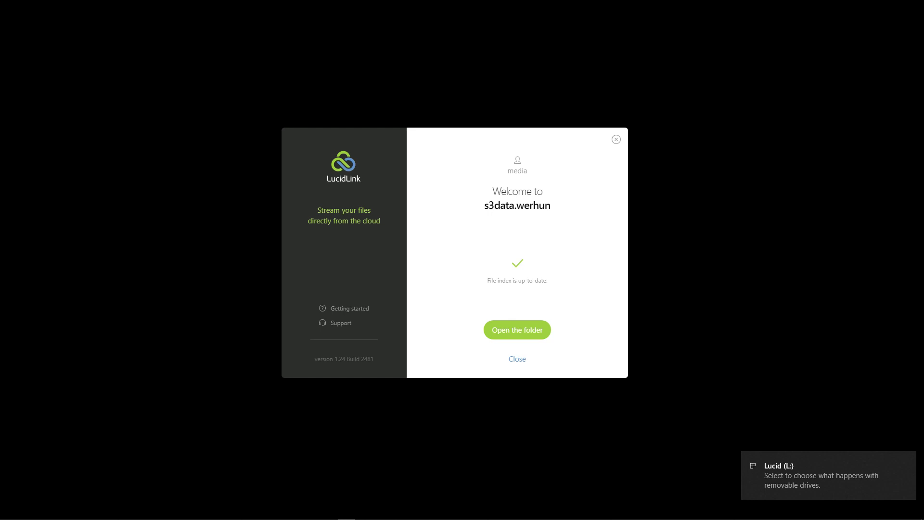
# - Open drive L: showing only MyVideos and MyVideos2, then display LucidLink's status panel
pyautogui.click(518, 331)
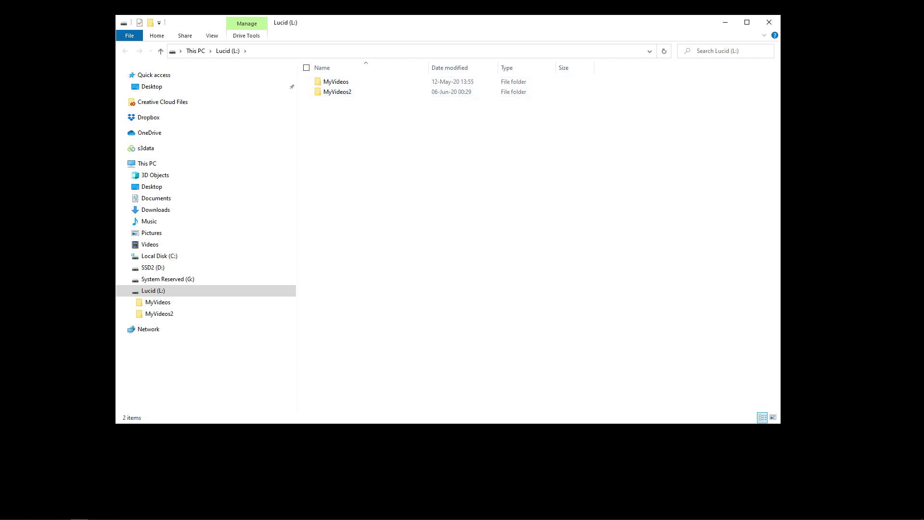
pyautogui.moveTo(788, 513)
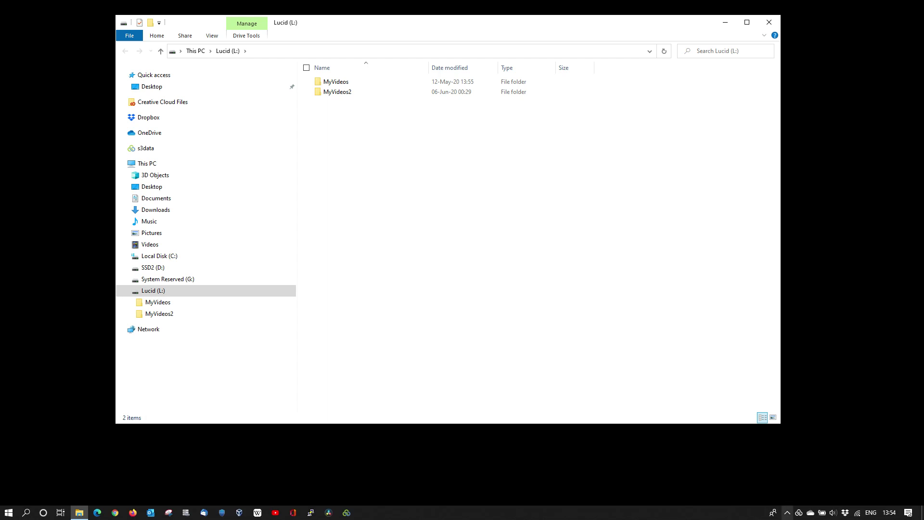
pyautogui.click(787, 513)
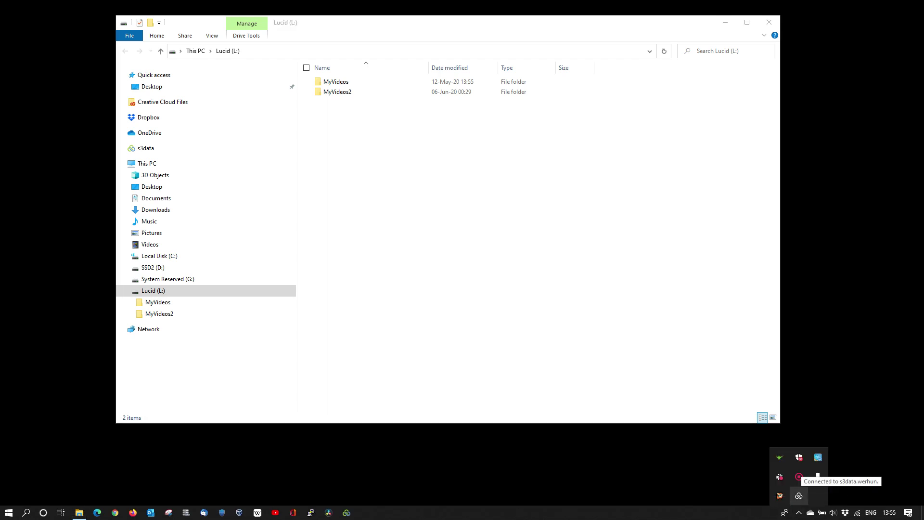
pyautogui.click(799, 496)
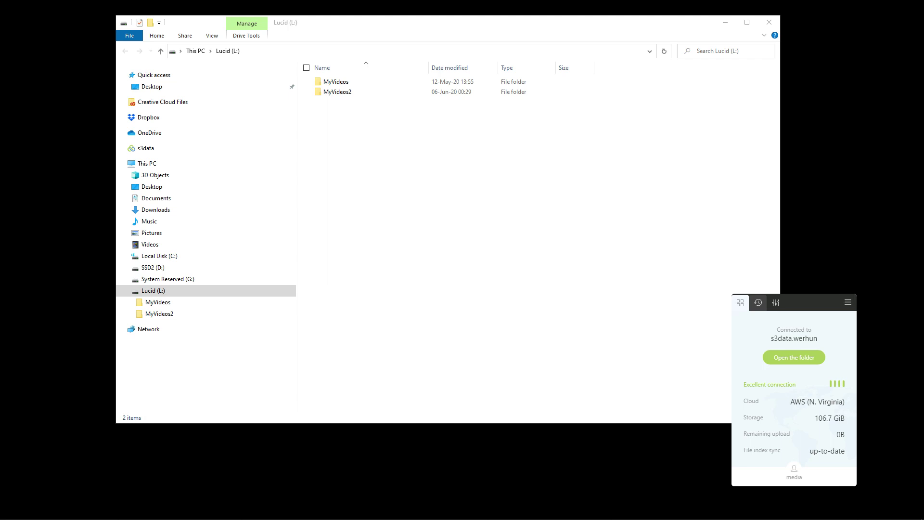
# - Review the local settings in the Control panel as user media, then close it
pyautogui.click(777, 303)
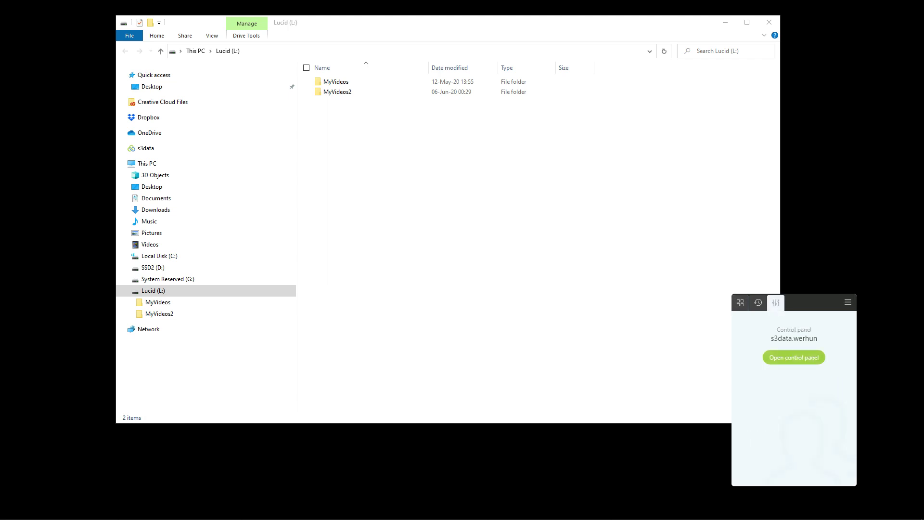
pyautogui.click(794, 357)
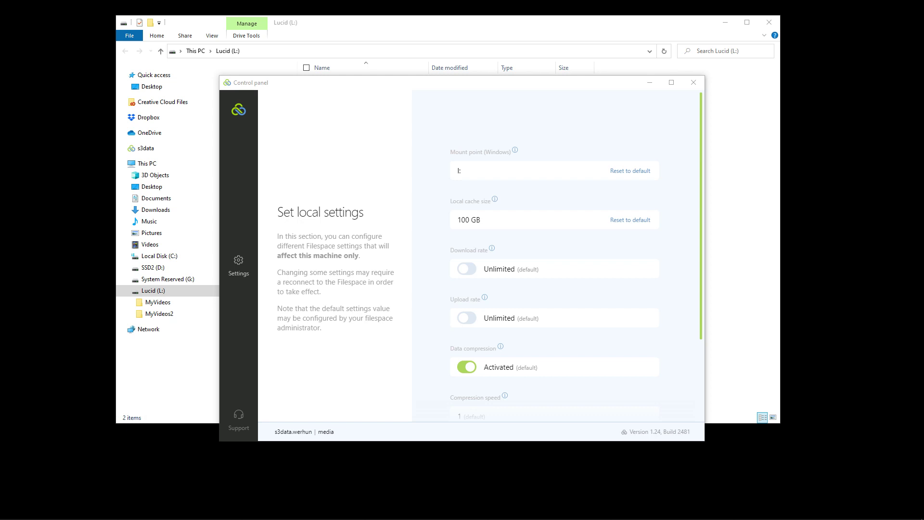
pyautogui.scroll(-3, 577, 256)
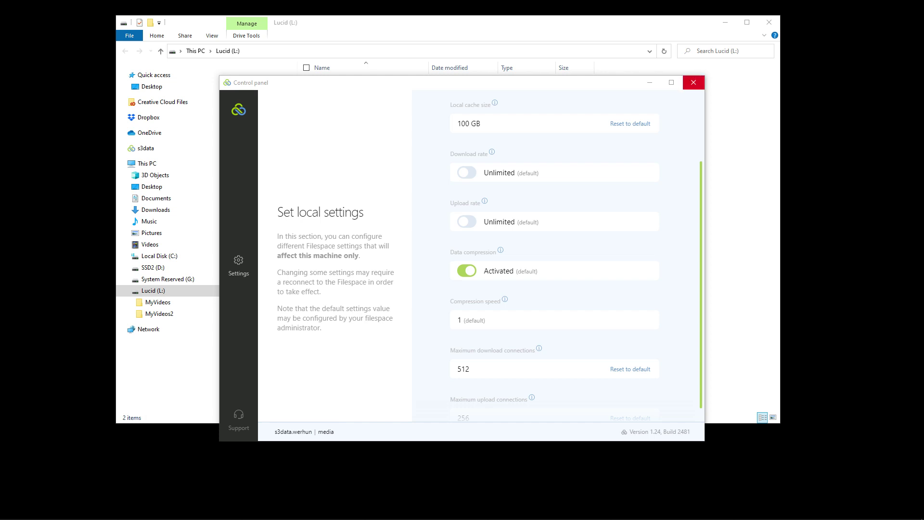
pyautogui.click(694, 82)
pyautogui.moveTo(799, 514)
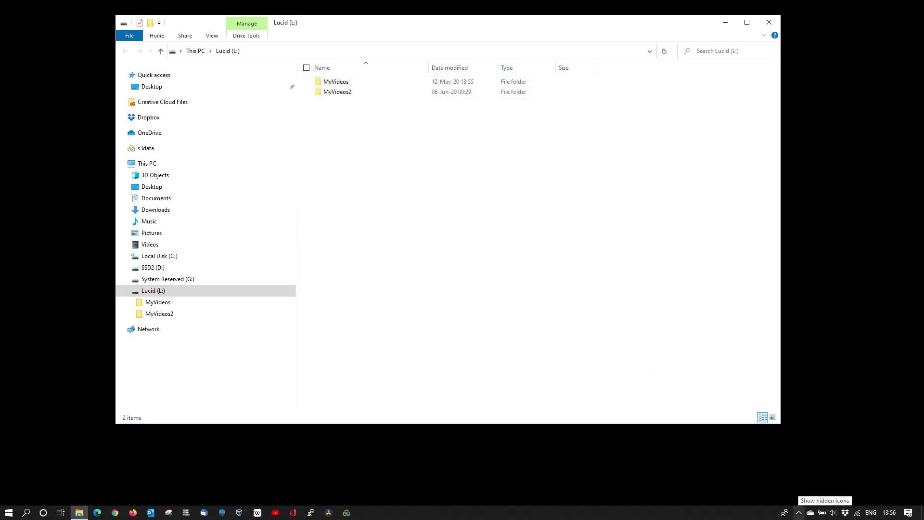
# - Choose Switch user or filespace from the Lucid tray menu and start connecting to another filespace
pyautogui.click(799, 513)
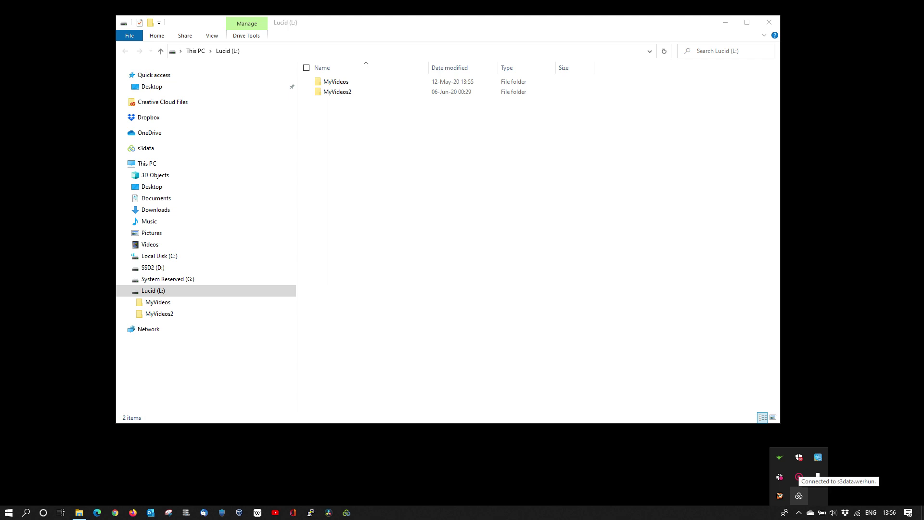
pyautogui.rightClick(800, 496)
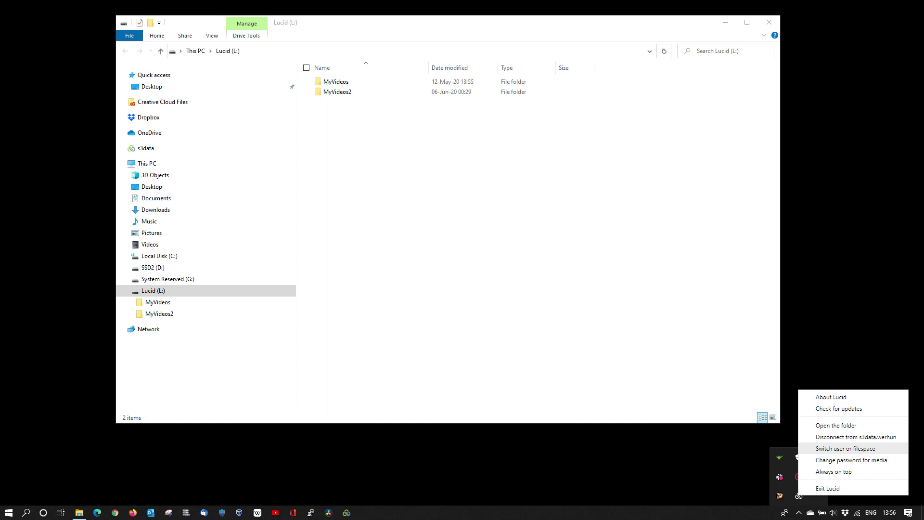
pyautogui.click(846, 448)
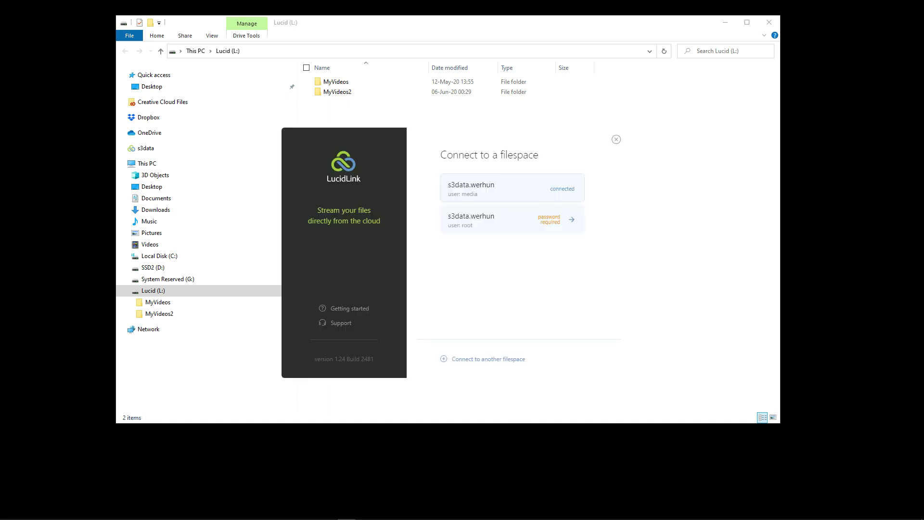
pyautogui.moveTo(504, 198)
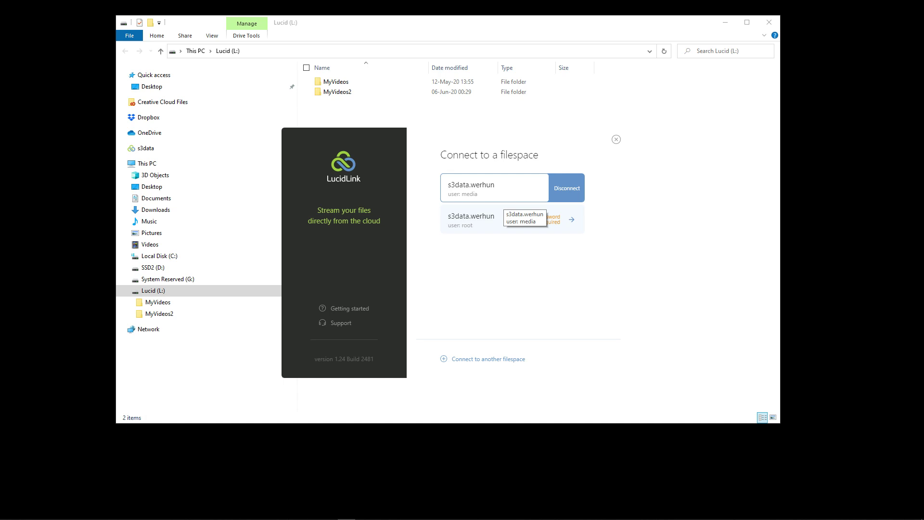
pyautogui.moveTo(512, 219)
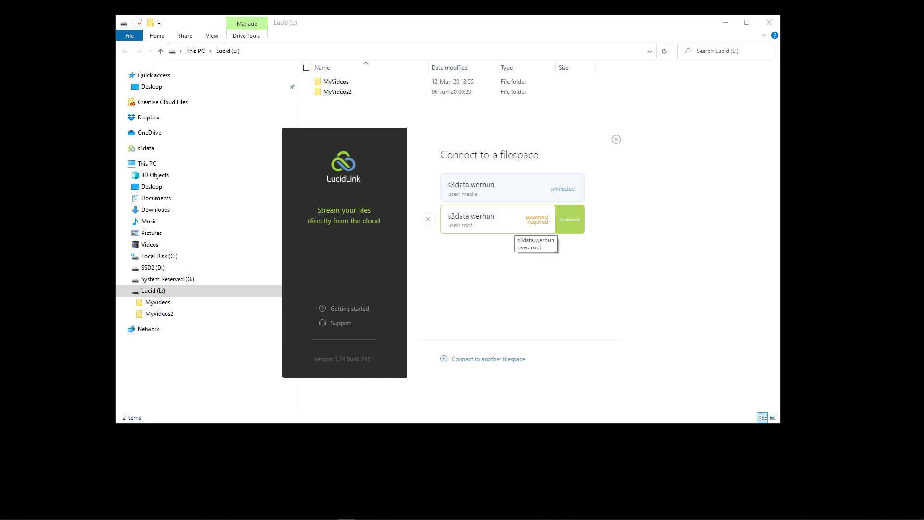
pyautogui.click(489, 359)
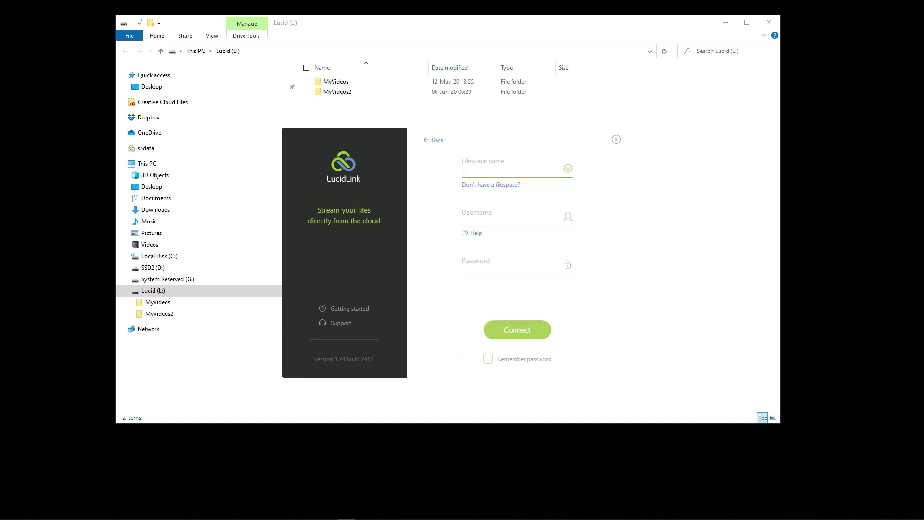